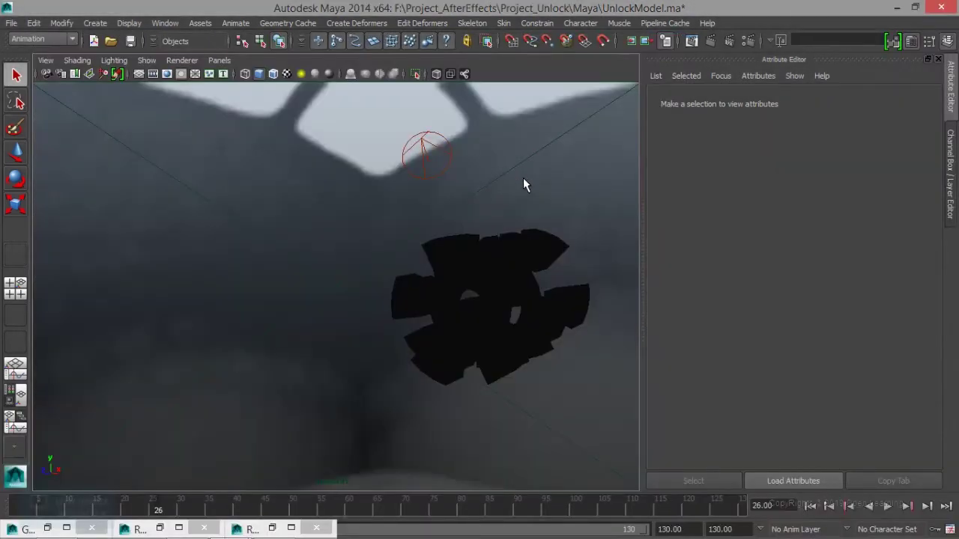
Select the image plane and set its Type to Image File to show ScreenShot.png.
left_click(522, 177)
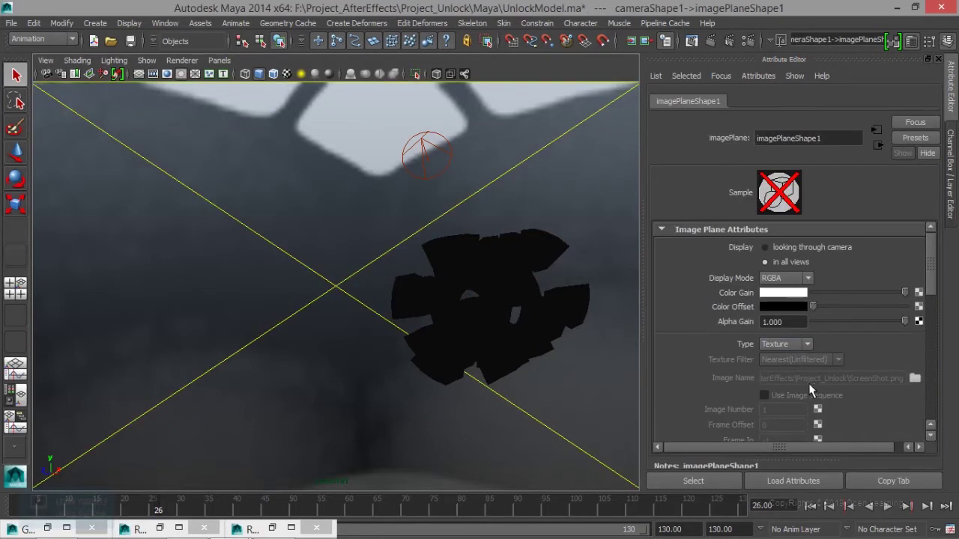
left_click(807, 343)
left_click(801, 355)
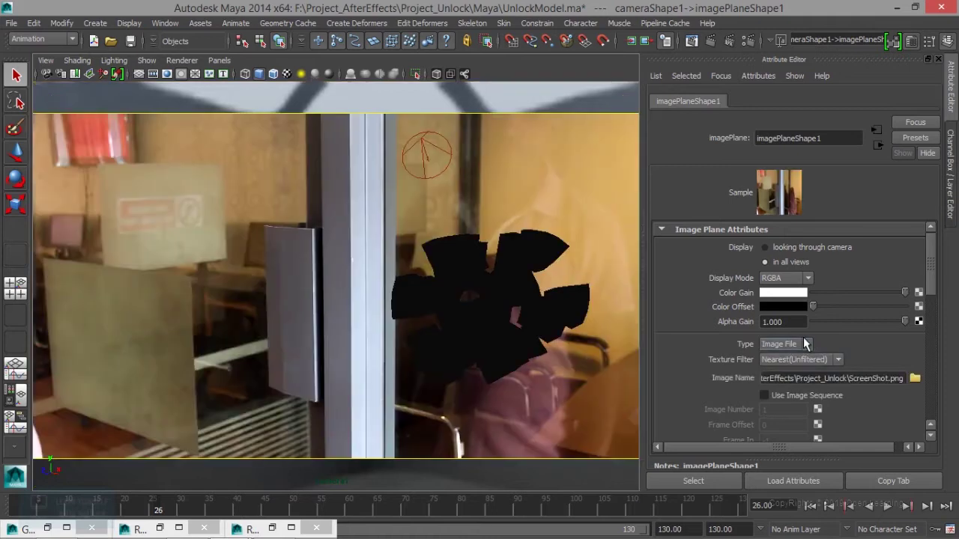
left_click(805, 343)
left_click(796, 365)
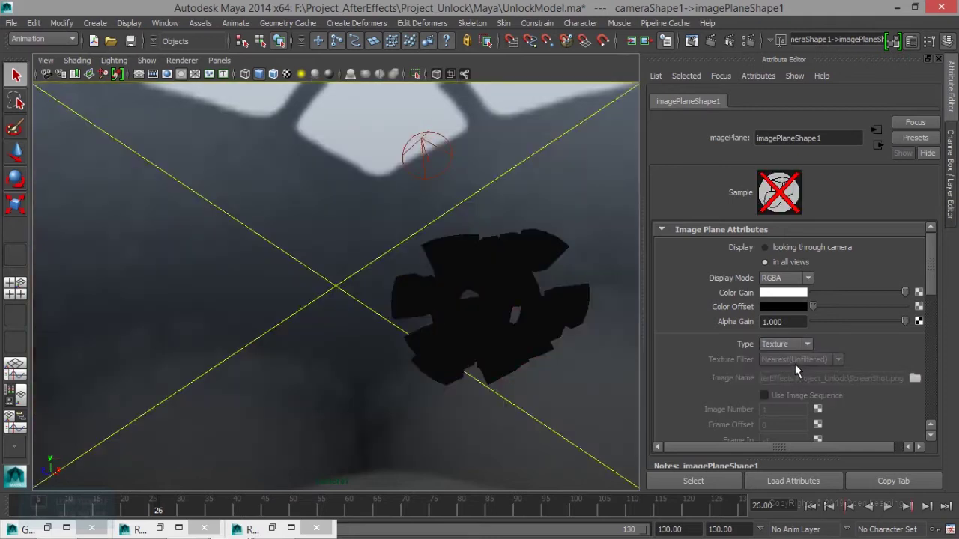
left_click(799, 344)
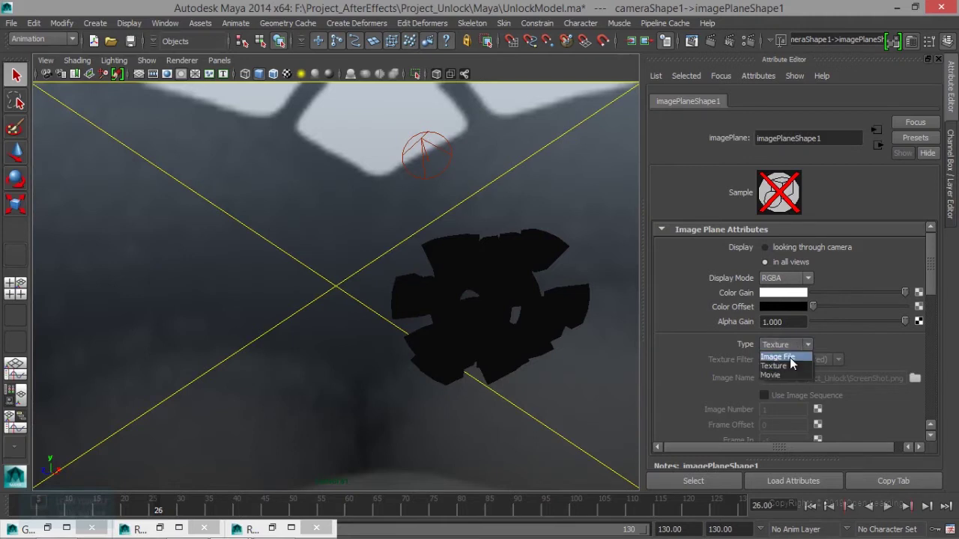
left_click(790, 357)
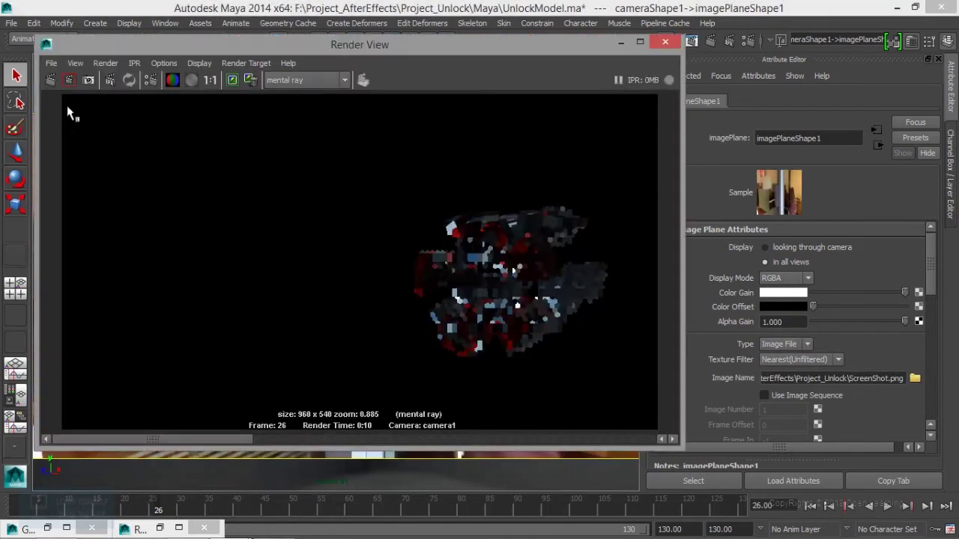
Preview-render frame 26 over the photo, then remove the photo backdrop from the viewport.
left_click(50, 80)
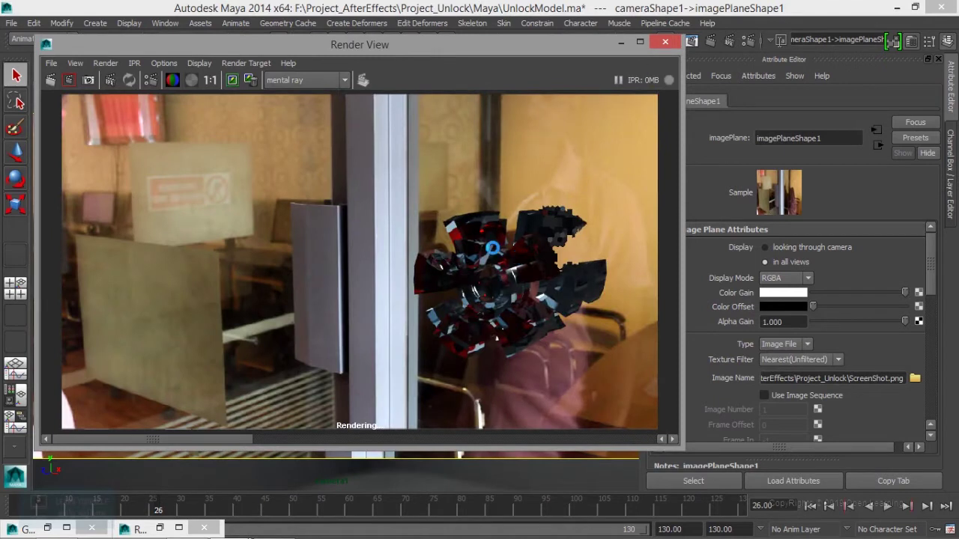
left_click(620, 47)
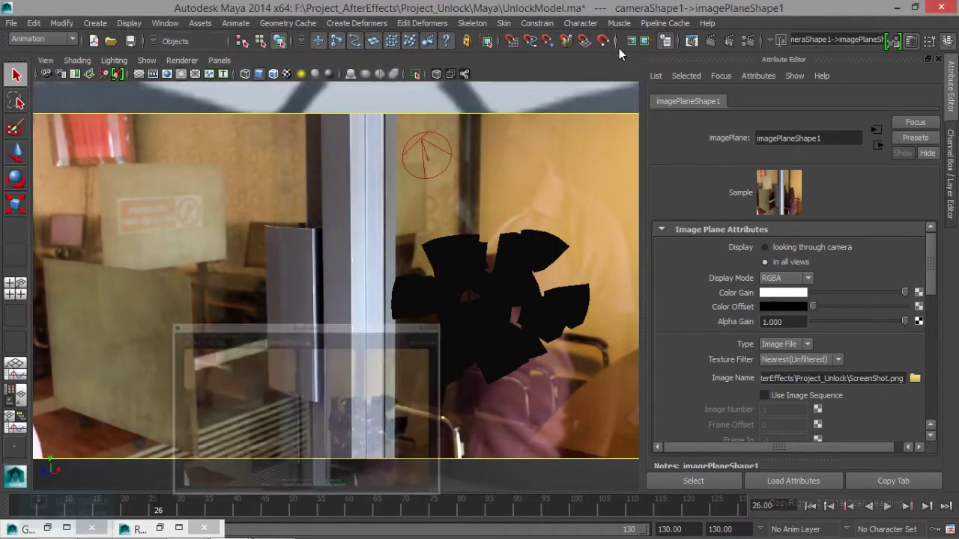
left_click(784, 342)
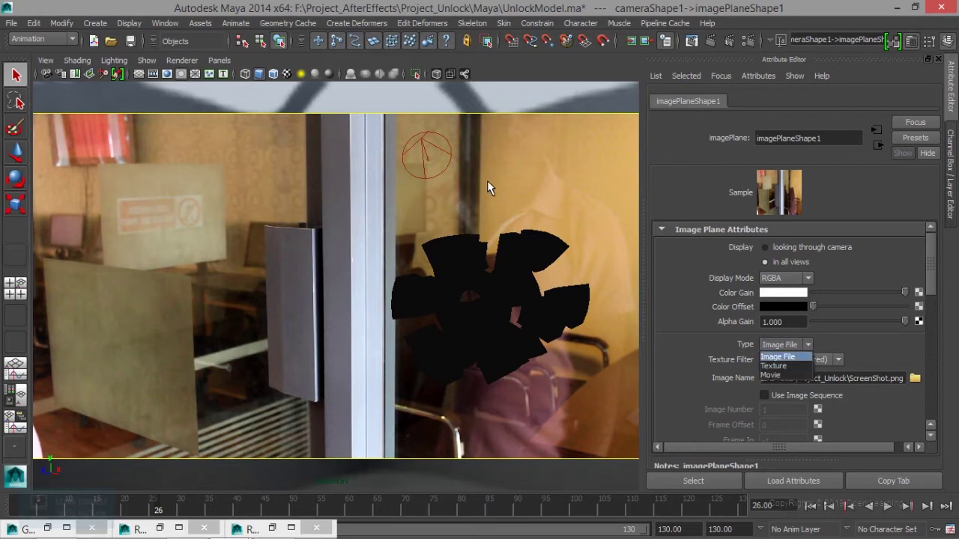
left_click(500, 125)
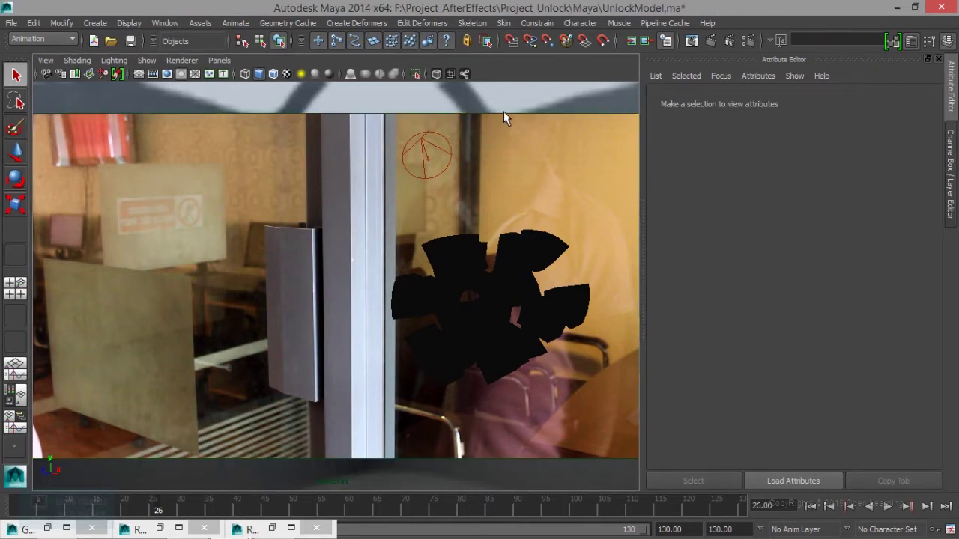
left_click(504, 111)
left_click(505, 108)
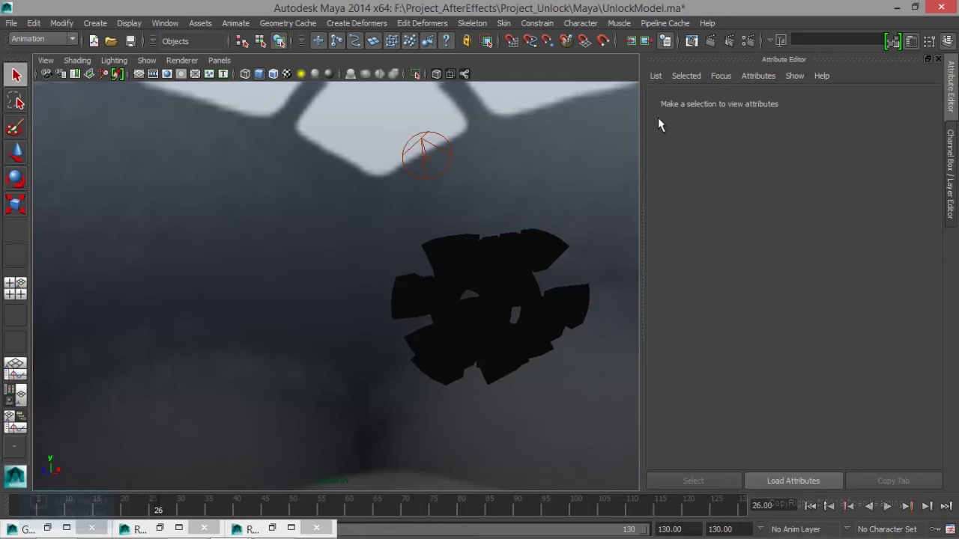
Re-render frame 26 on a black background, inspect its alpha channel, and close Render View.
left_click(690, 42)
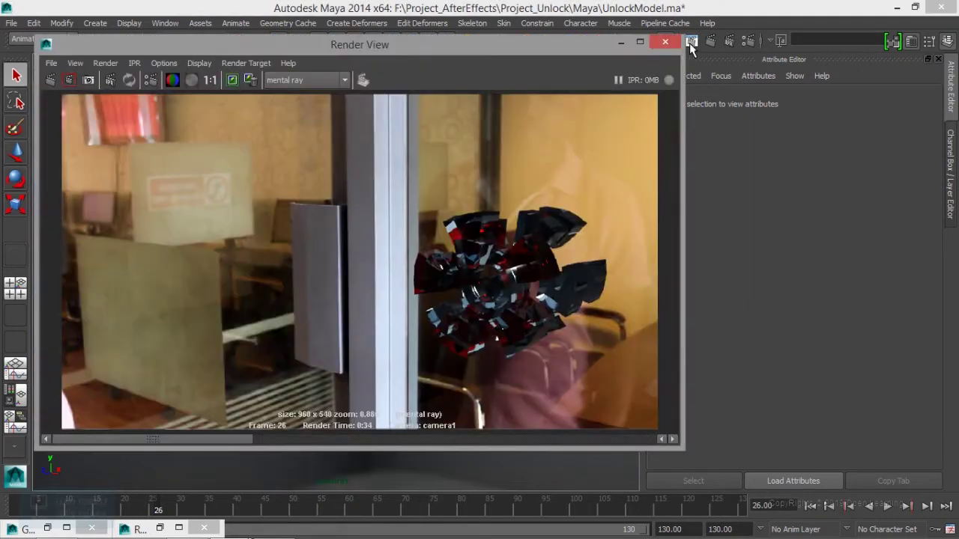
left_click(191, 80)
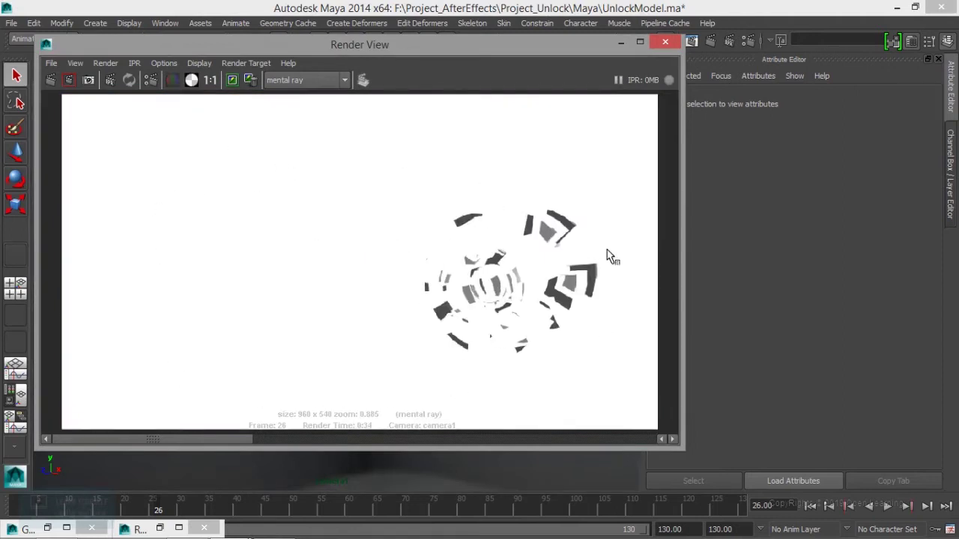
left_click(172, 80)
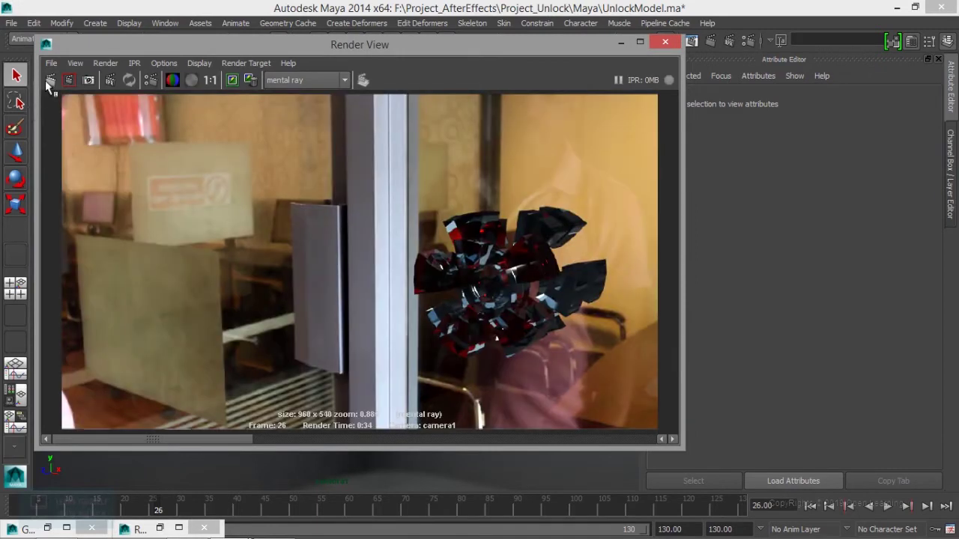
left_click(46, 82)
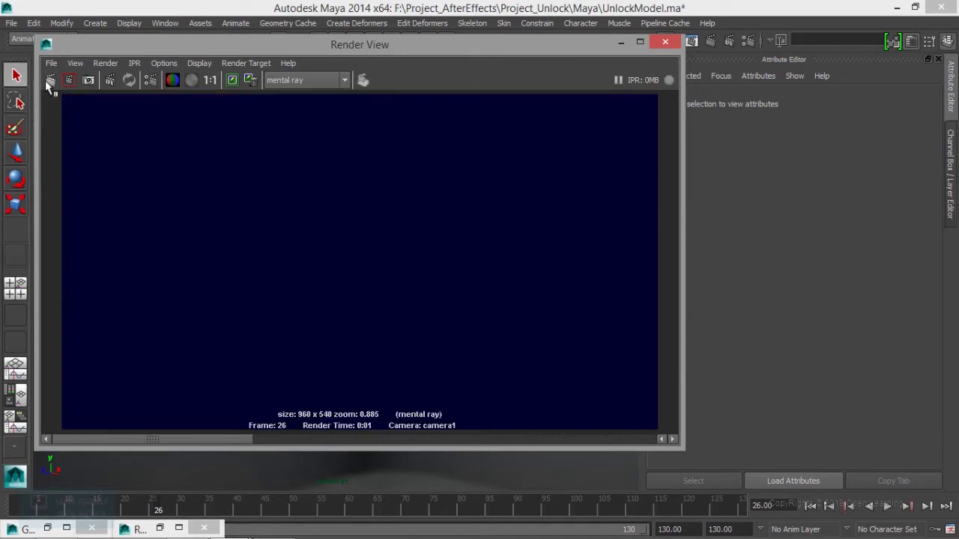
left_click(49, 84)
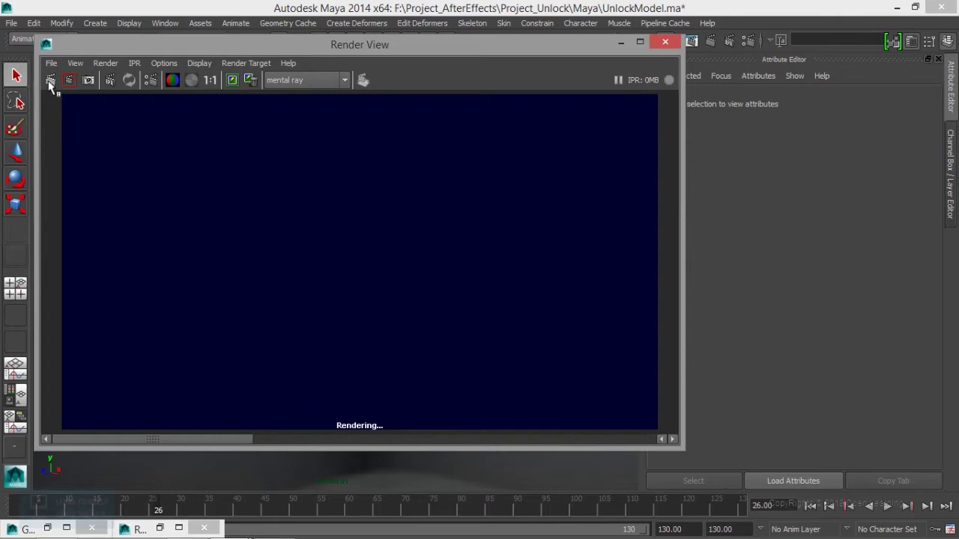
left_click(192, 80)
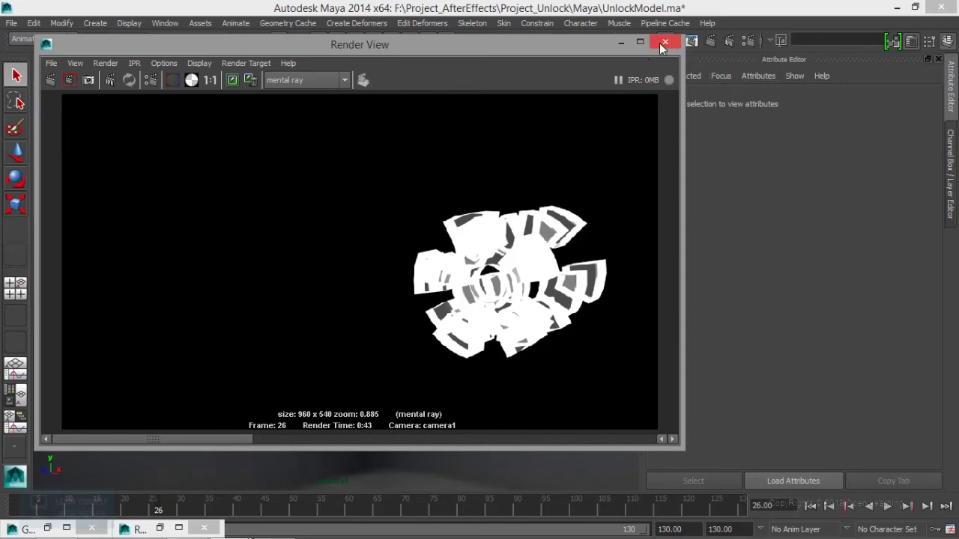
left_click(662, 42)
In Render Settings, insert the <Scene> keyword as the file name prefix.
left_click(746, 42)
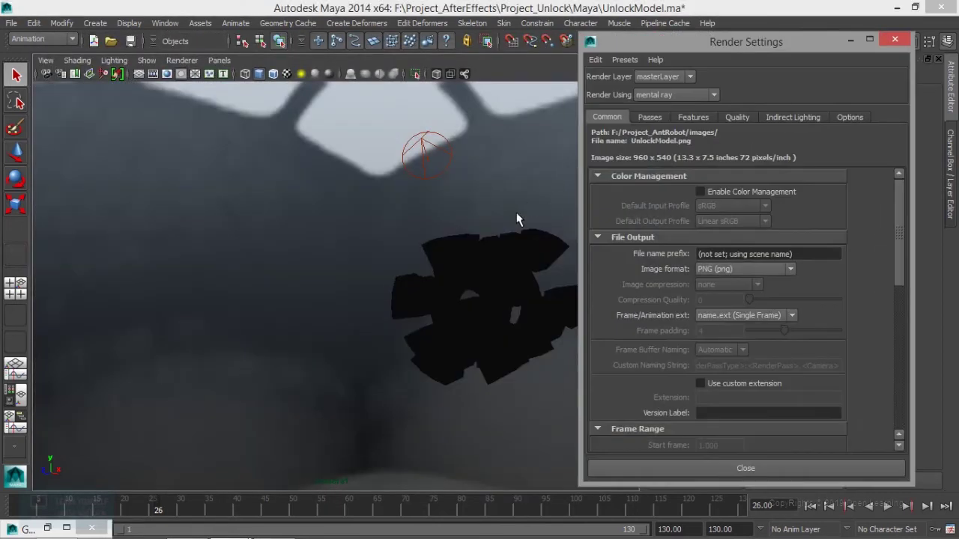
mouse_move(670, 38)
left_mouse_down()
mouse_move(173, 20)
mouse_move(187, 10)
left_mouse_up()
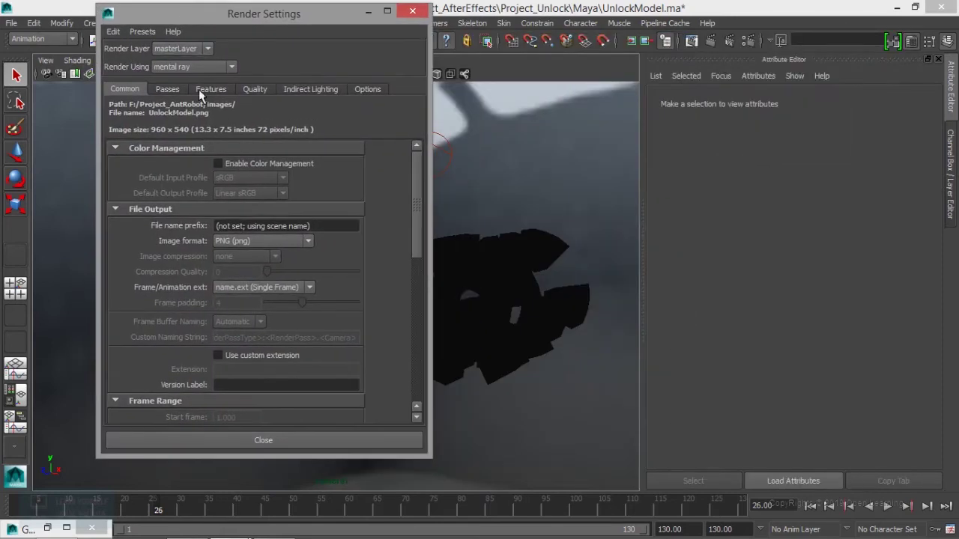
mouse_move(335, 225)
left_mouse_down()
mouse_move(210, 224)
mouse_move(218, 233)
left_mouse_up()
right_click(246, 225)
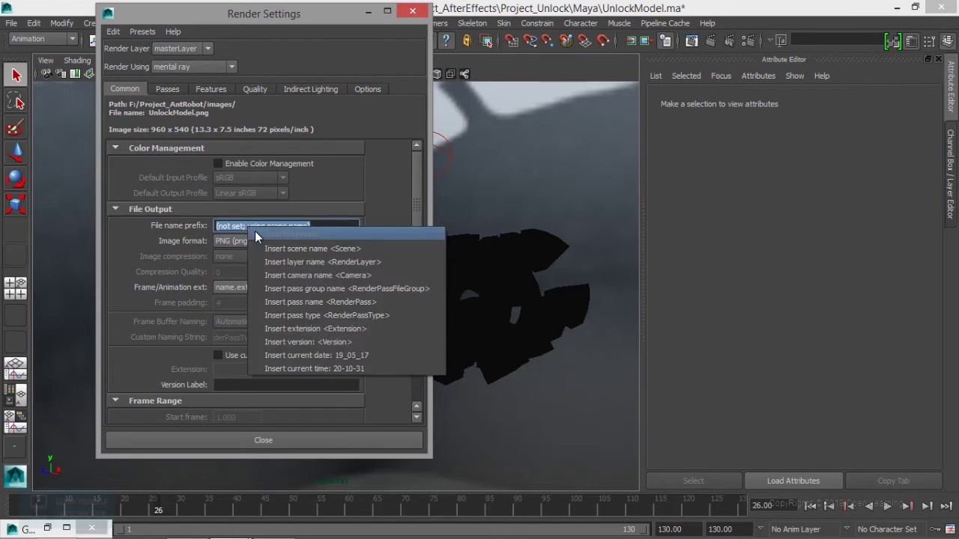
left_click(282, 250)
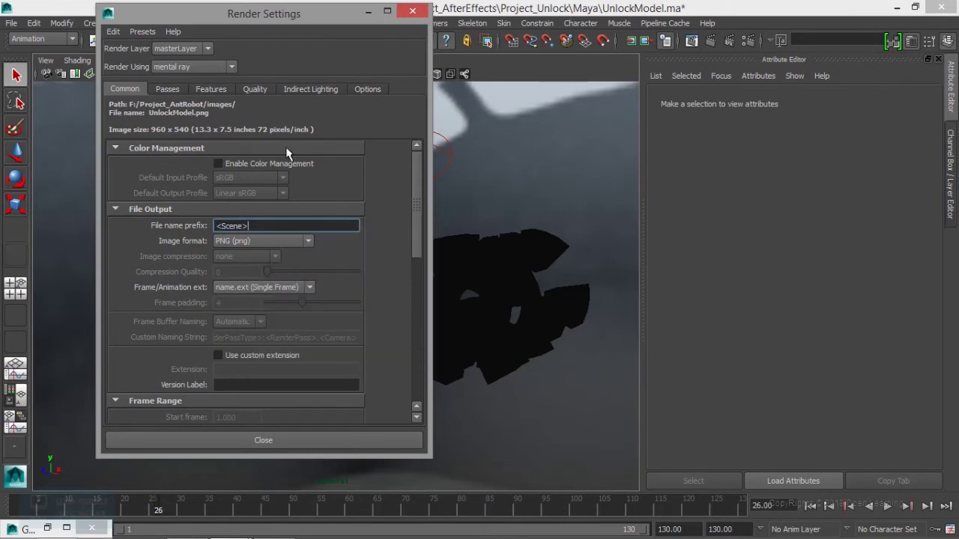
Bring up Set Project to choose a new project folder.
left_click_drag(210, 23, 307, 25)
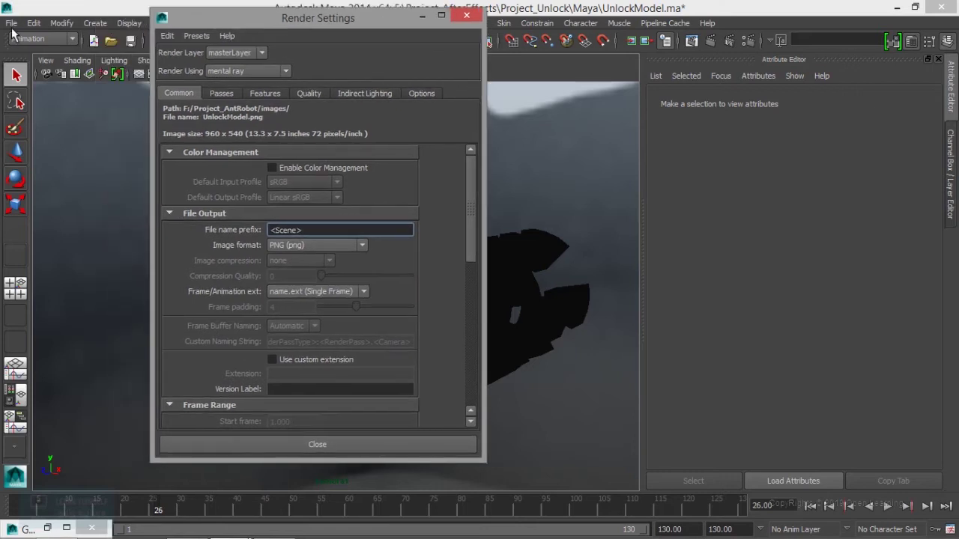
left_click(11, 23)
left_click(53, 320)
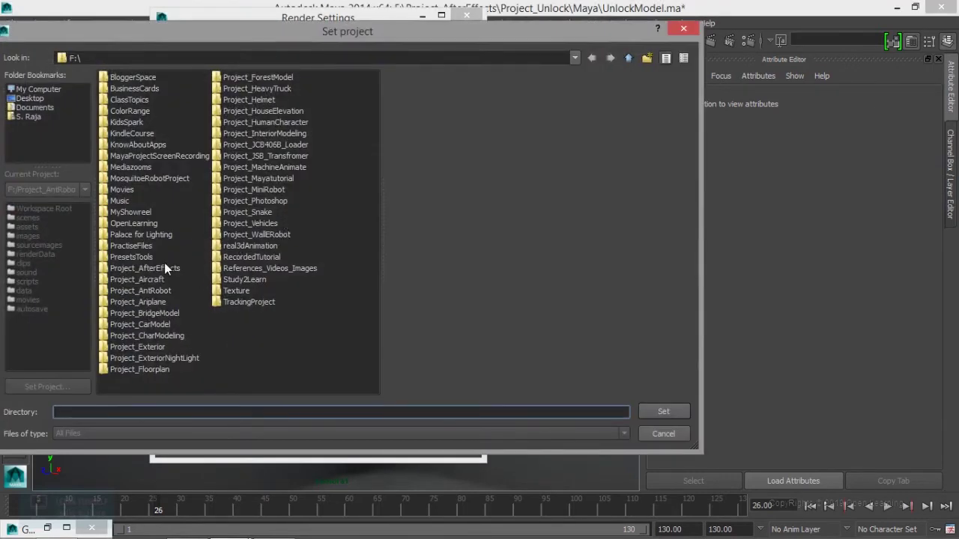
Set the project to F:\Project_AfterEffects\Project_Unlock\Maya with a default workspace.
double_click(166, 269)
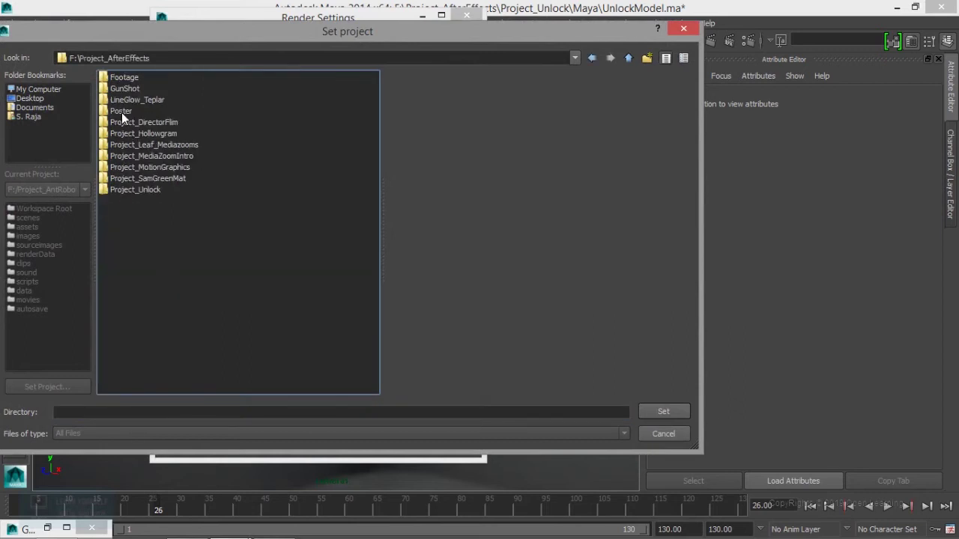
double_click(142, 189)
double_click(123, 88)
left_click(643, 411)
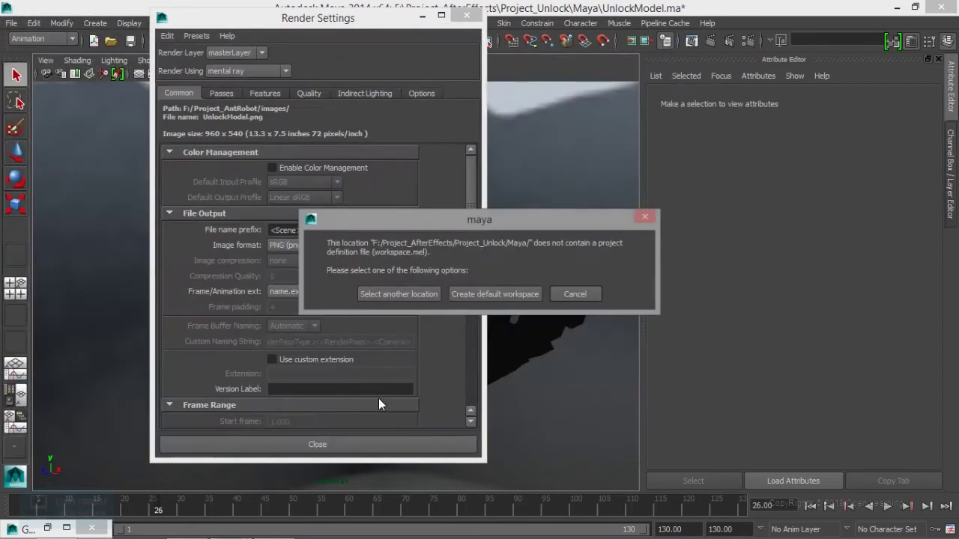
left_click(478, 294)
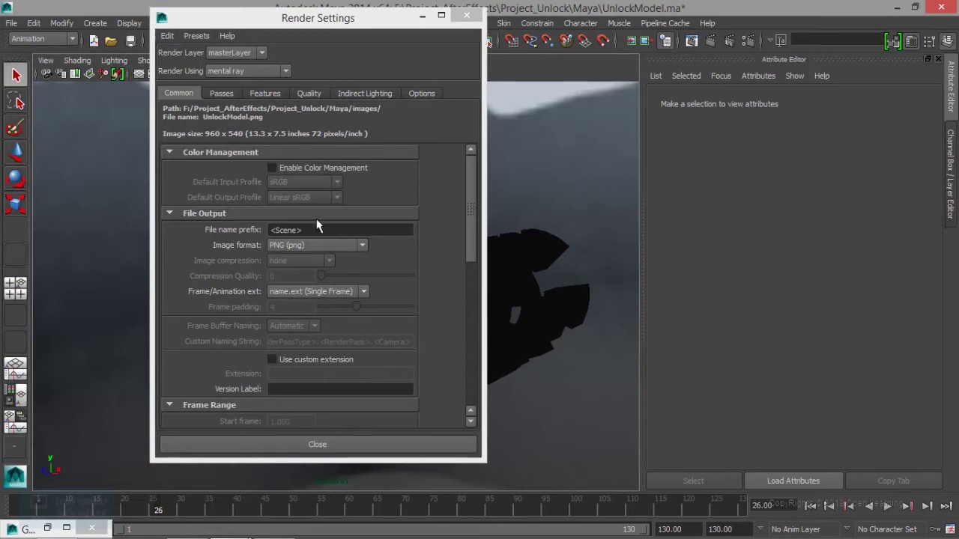
double_click(335, 228)
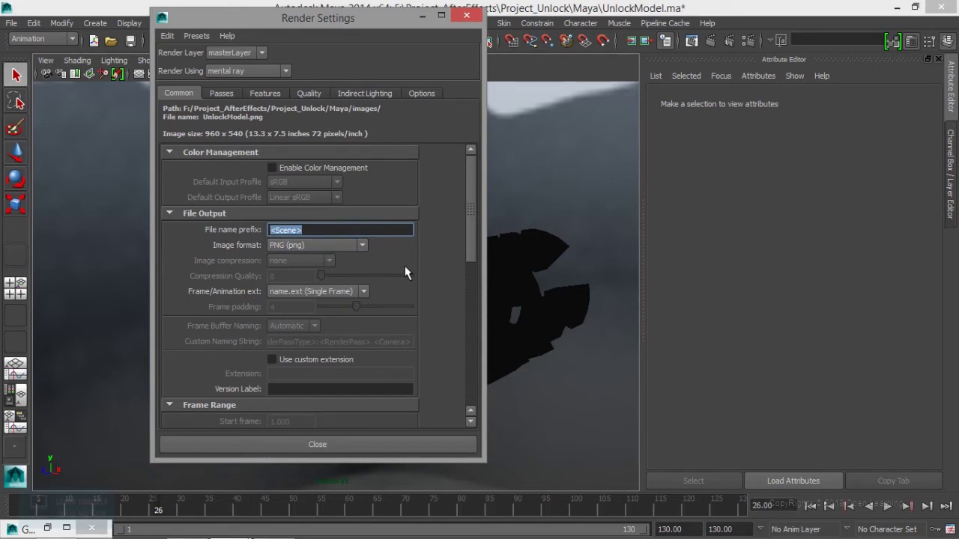
Replace the <Scene> file name prefix with ImageFootage.
type("Ubl")
key("BackSpace")
key("BackSpace")
type("ImageFootage")
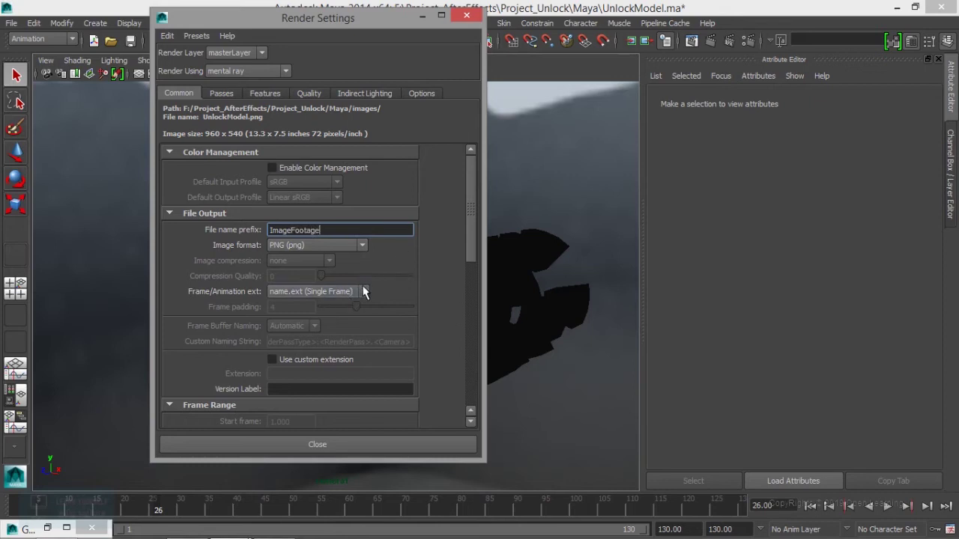
left_click(364, 292)
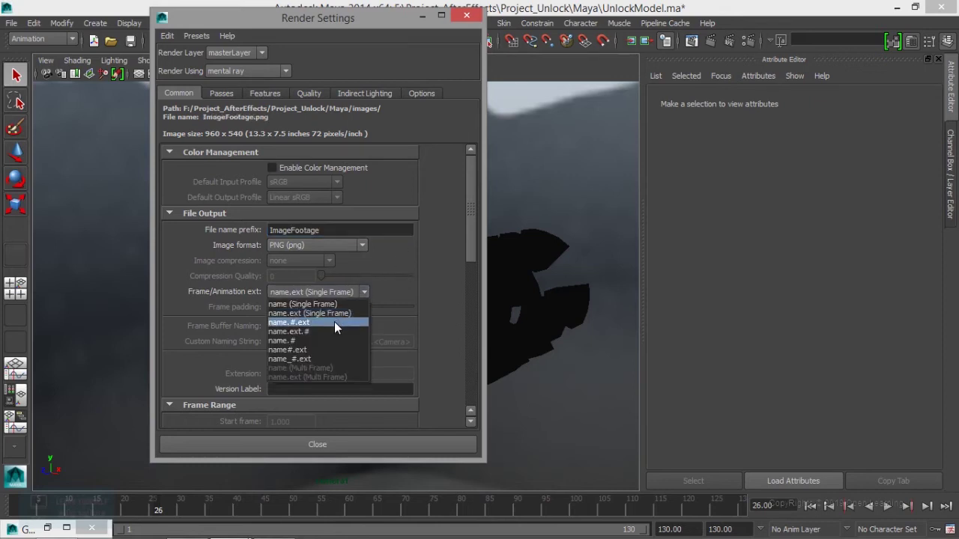
Set frame naming to name.#.ext with frame padding 2 (ImageFootage.01.png onward).
left_click(335, 322)
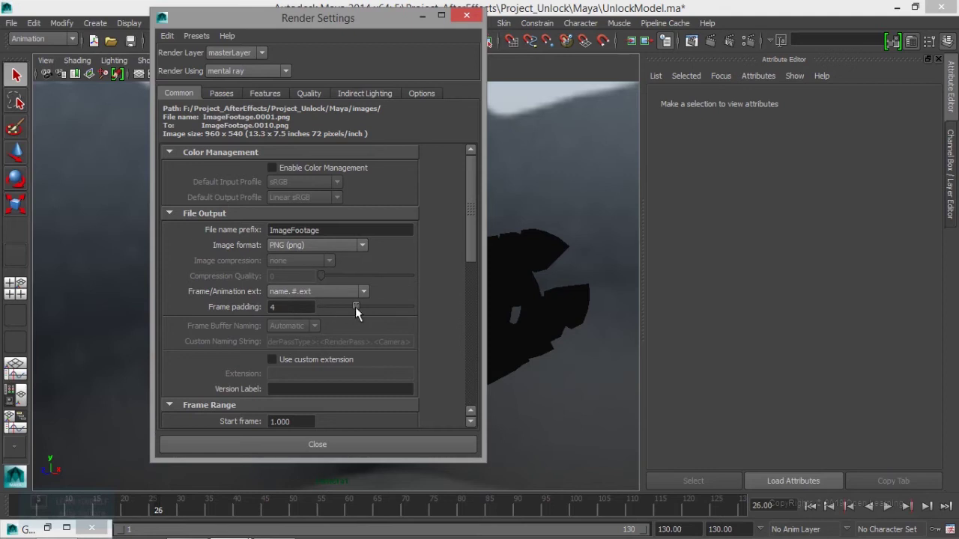
left_click_drag(355, 307, 340, 311)
left_click(306, 511)
mouse_move(318, 512)
left_mouse_down()
mouse_move(207, 505)
mouse_move(517, 509)
left_mouse_up()
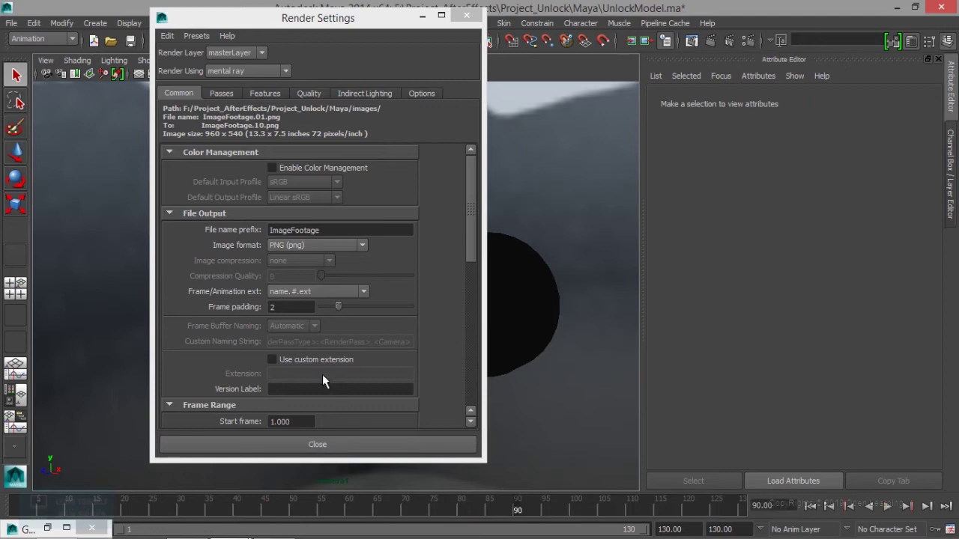
left_click(477, 234)
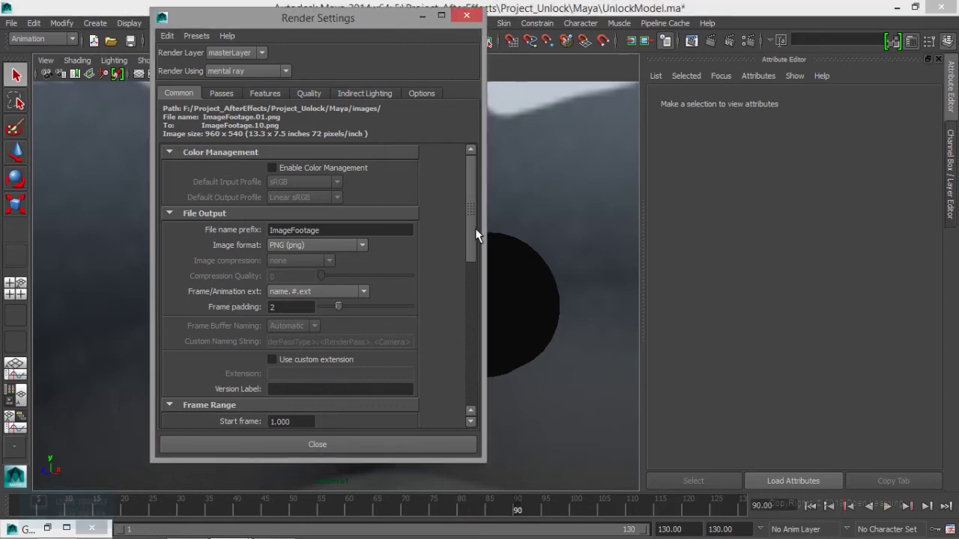
scroll(471, 237, "down", 1)
Change the render End frame from 10 to 100, keeping Start frame 1.
scroll(469, 264, "down", 2)
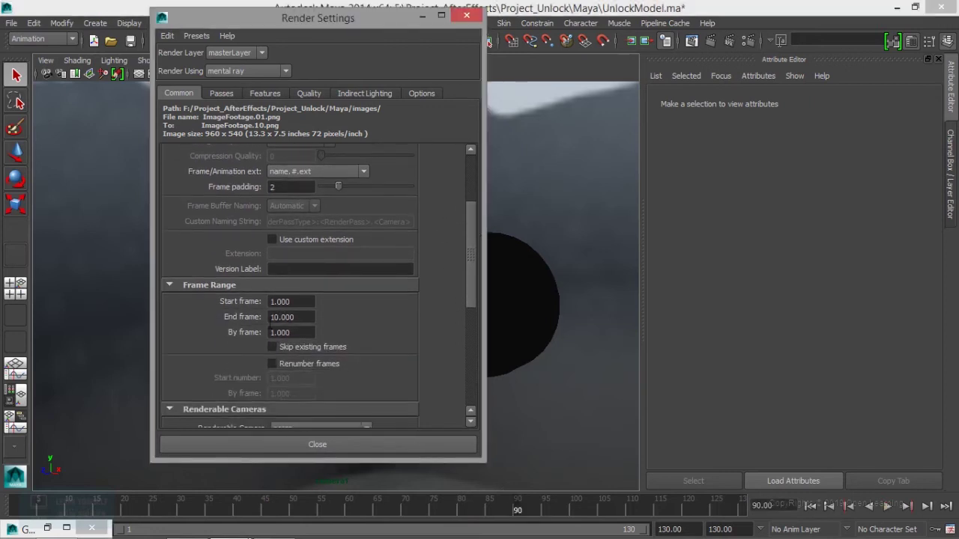
left_click_drag(299, 318, 259, 321)
type("90")
key("BackSpace")
key("BackSpace")
type("1")
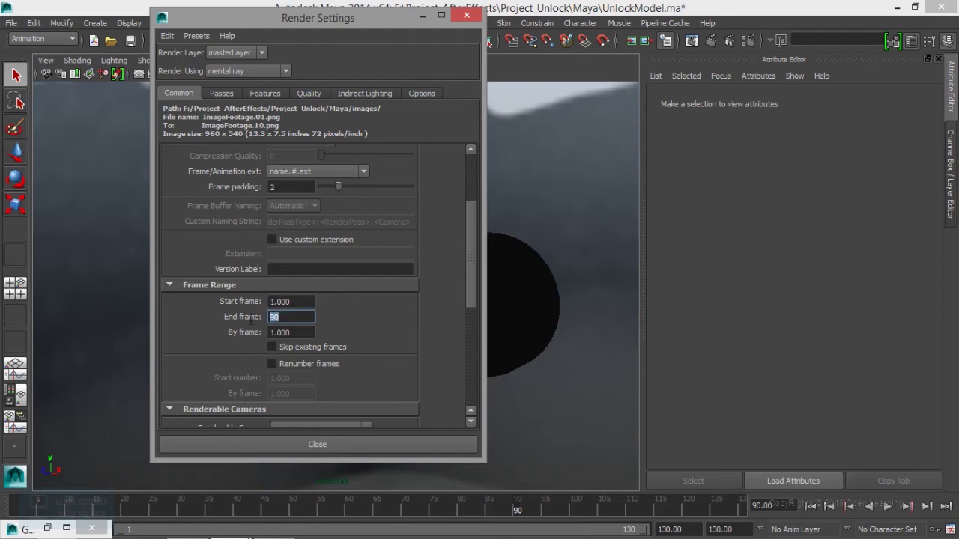
type("00")
left_click_drag(472, 265, 468, 346)
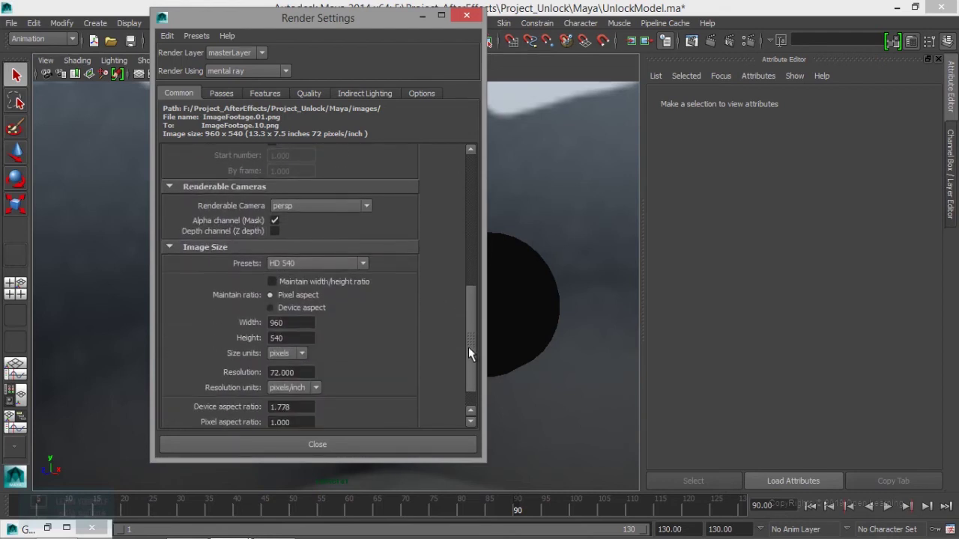
Set the renderable camera to camera1 and the image size preset to HD 540 (960 x 540).
left_click(294, 208)
left_click(291, 238)
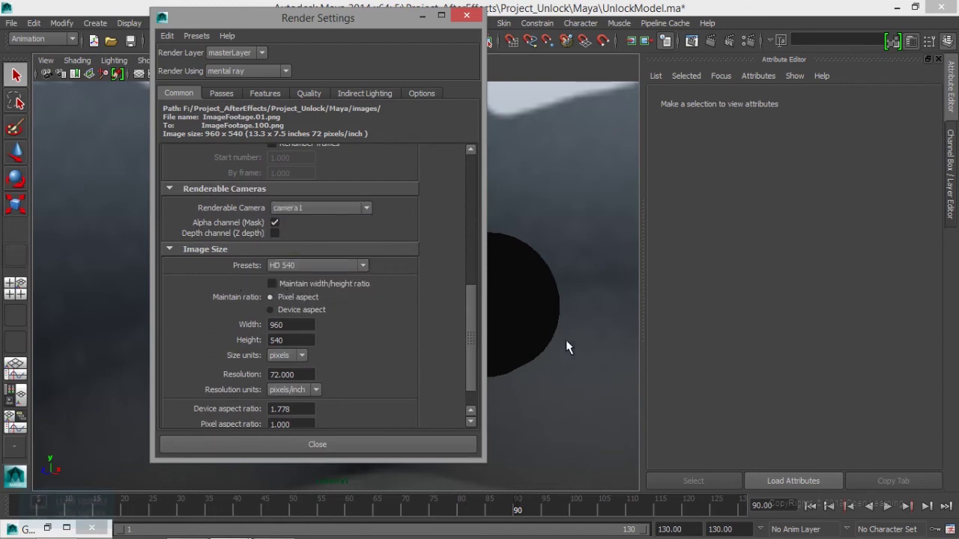
left_click(308, 267)
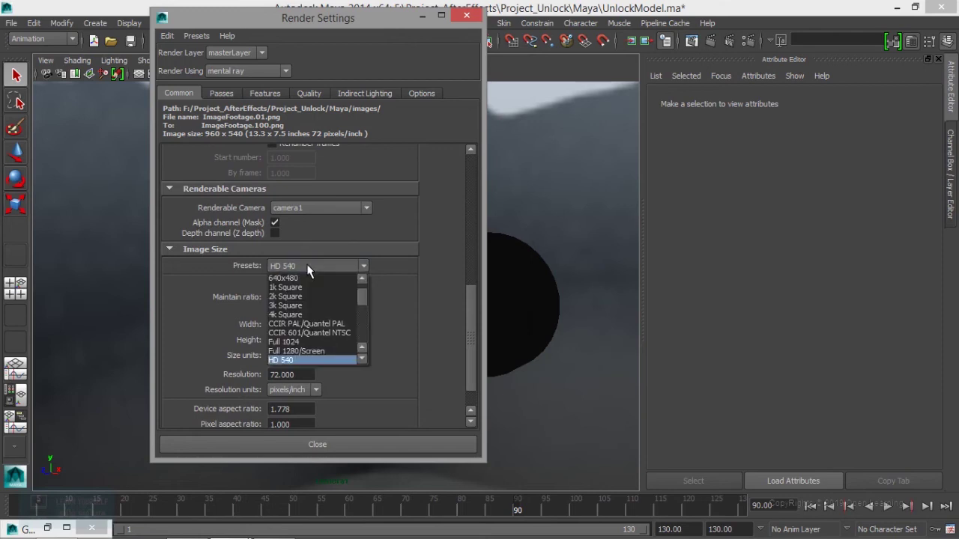
left_click(308, 360)
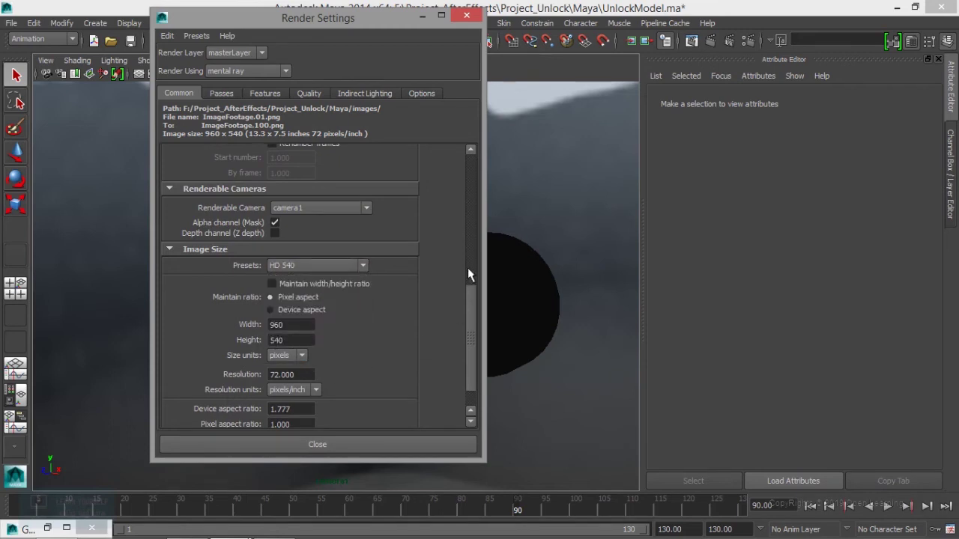
left_click_drag(472, 307, 469, 382)
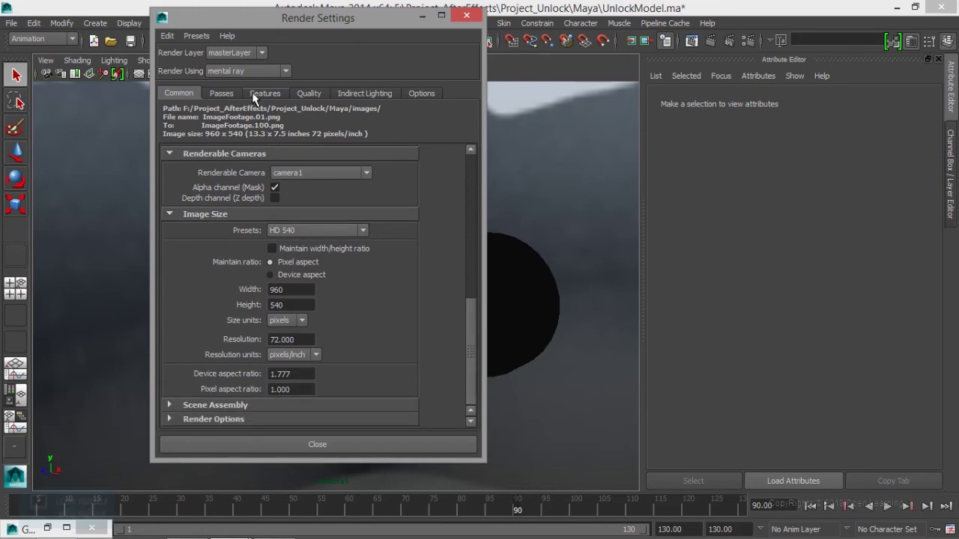
Use Legacy Sampling Mode with Max Sample Level 2, then close Render Settings.
left_click(303, 93)
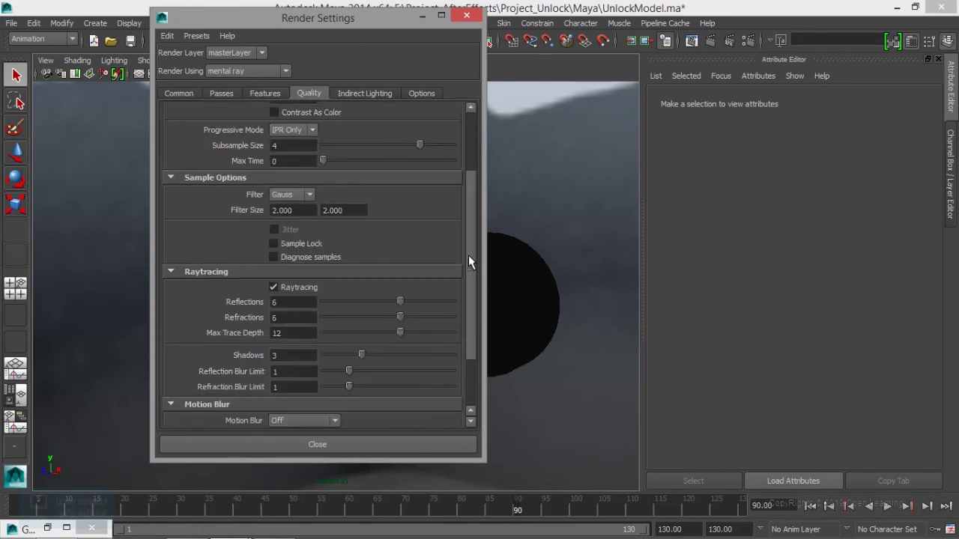
left_click_drag(469, 262, 472, 160)
left_click(336, 130)
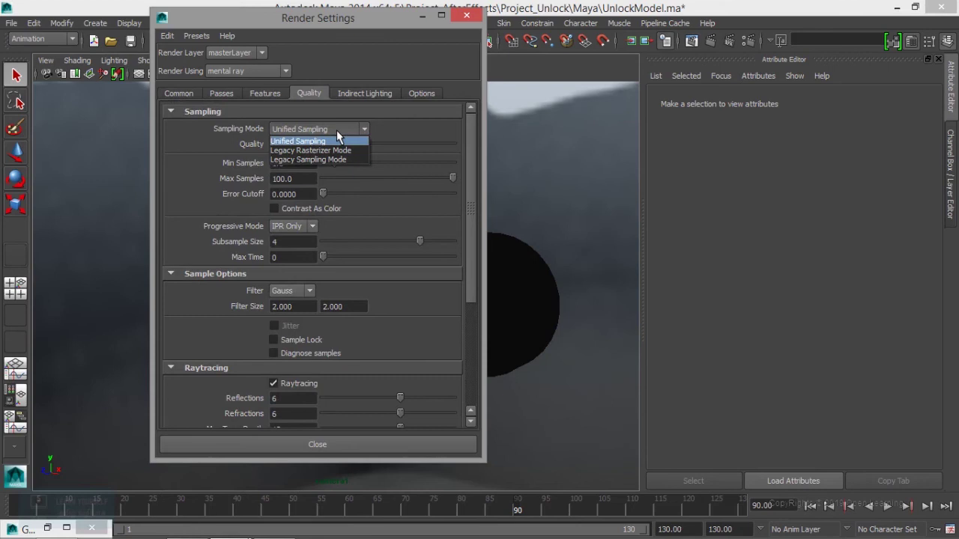
left_click(315, 159)
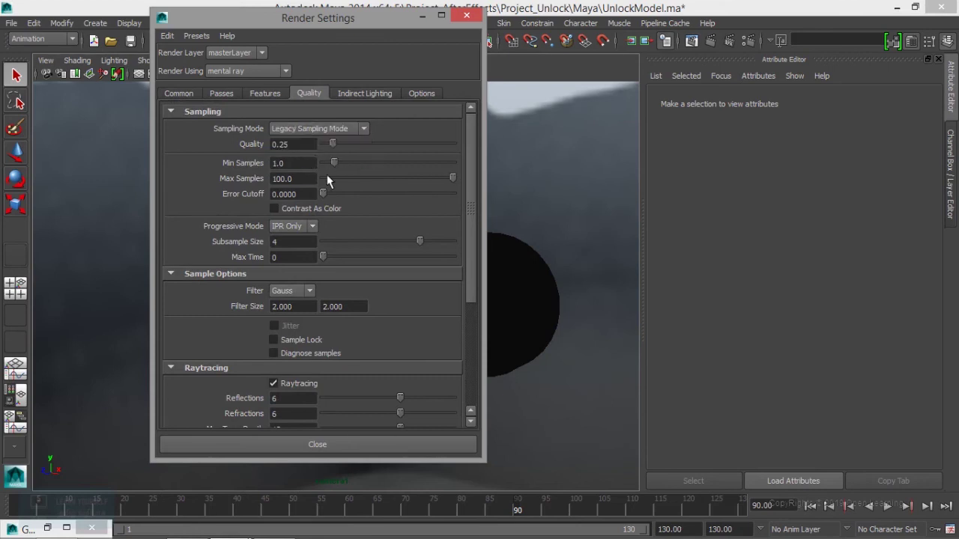
left_click_drag(367, 178, 408, 179)
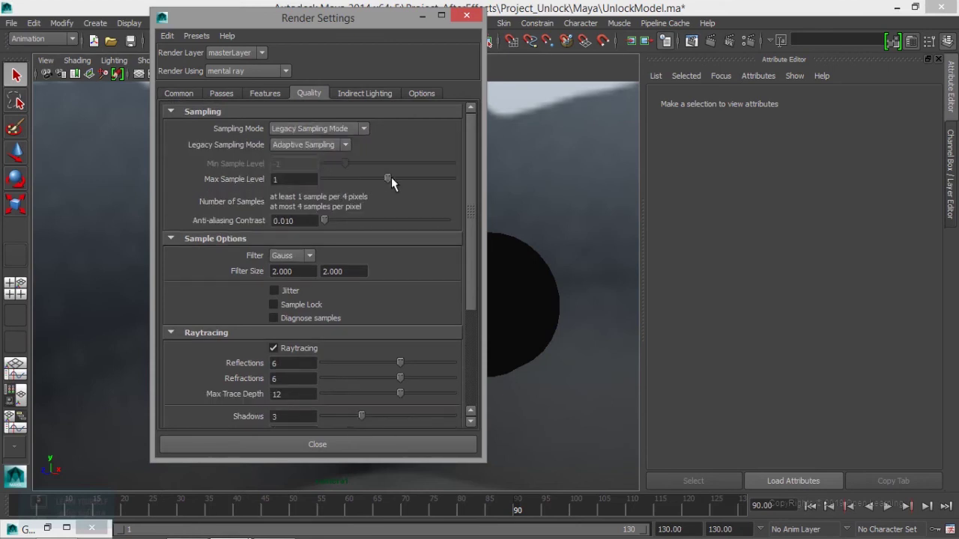
left_click(367, 93)
left_click(179, 94)
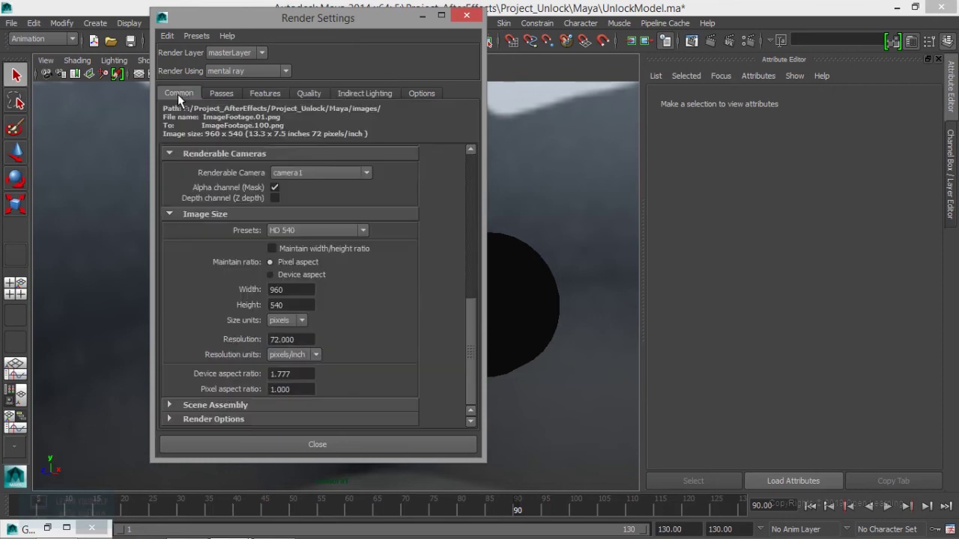
left_click(466, 22)
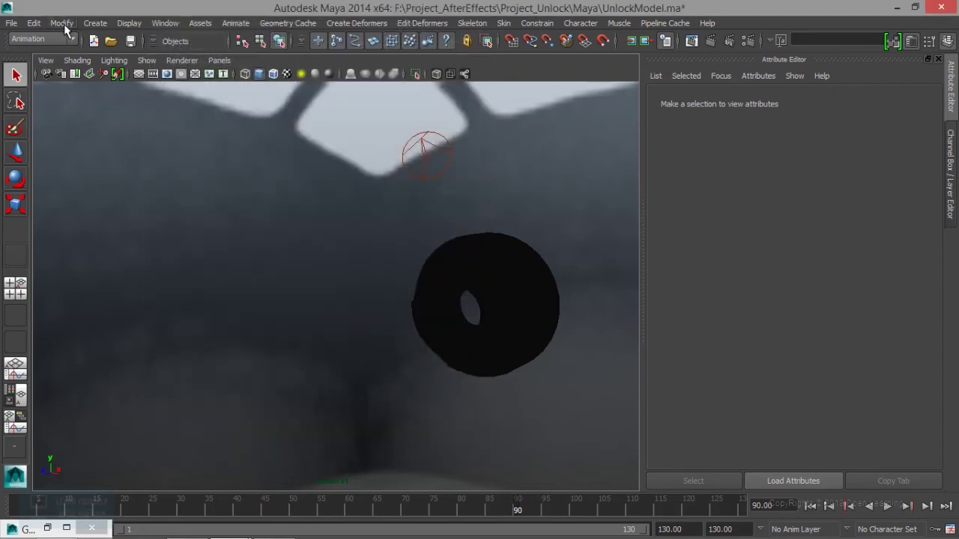
Save the scene, switch to the Rendering menu set, and run Render > Batch Render.
left_click(130, 42)
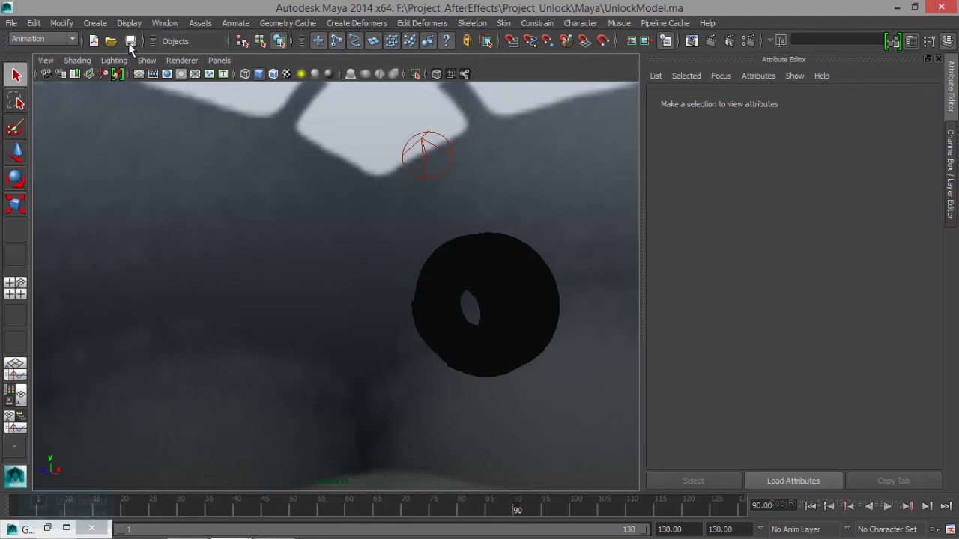
left_click(41, 39)
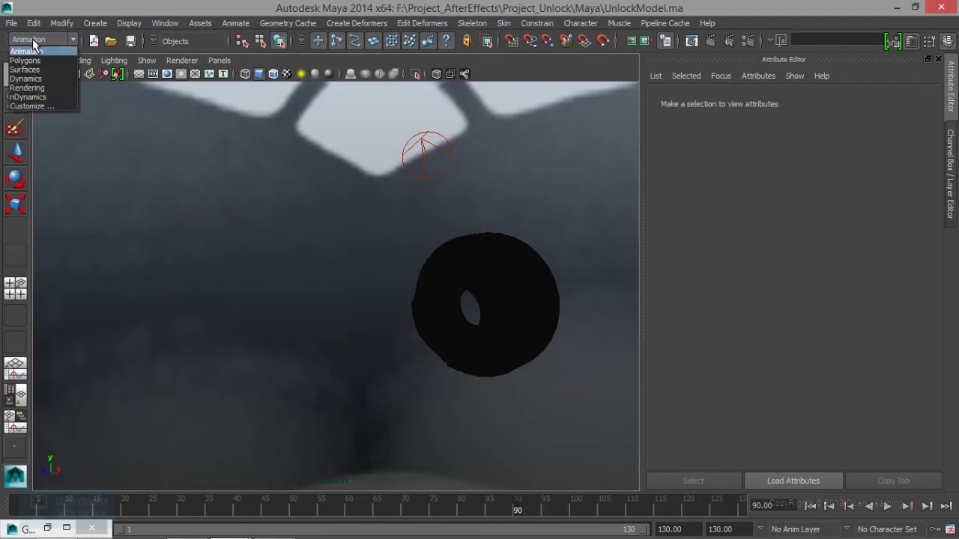
left_click(34, 88)
left_click(343, 23)
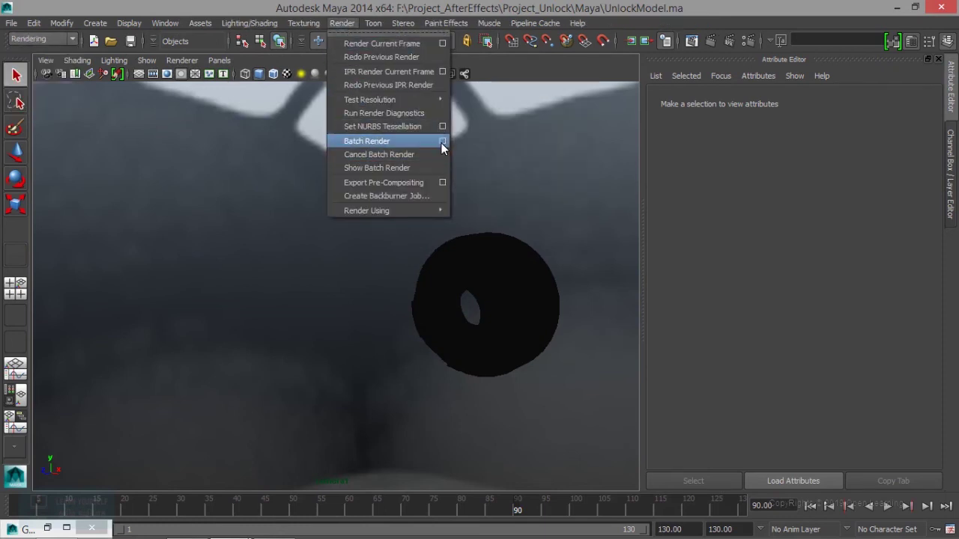
left_click(377, 144)
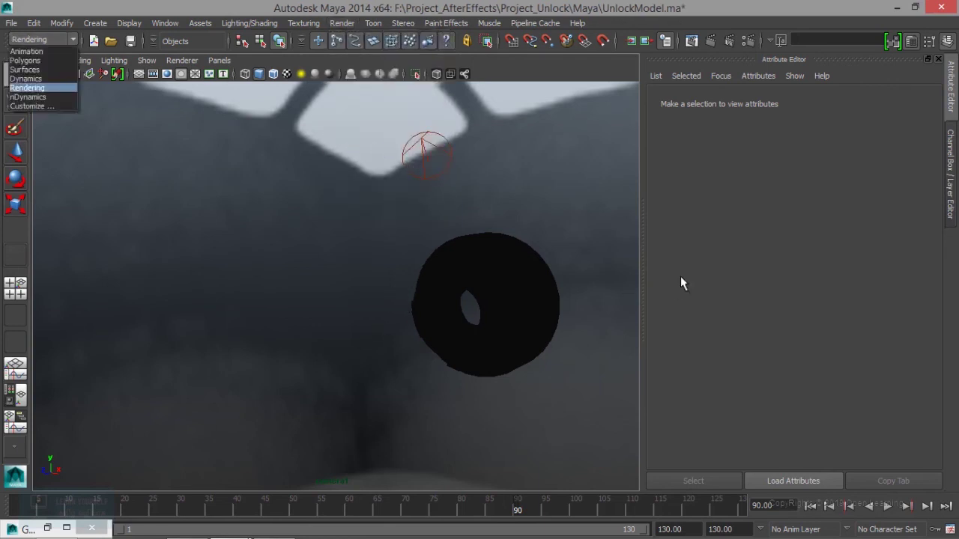
Turn on the Command Line display from the hotbox's east marking menu.
key("space")
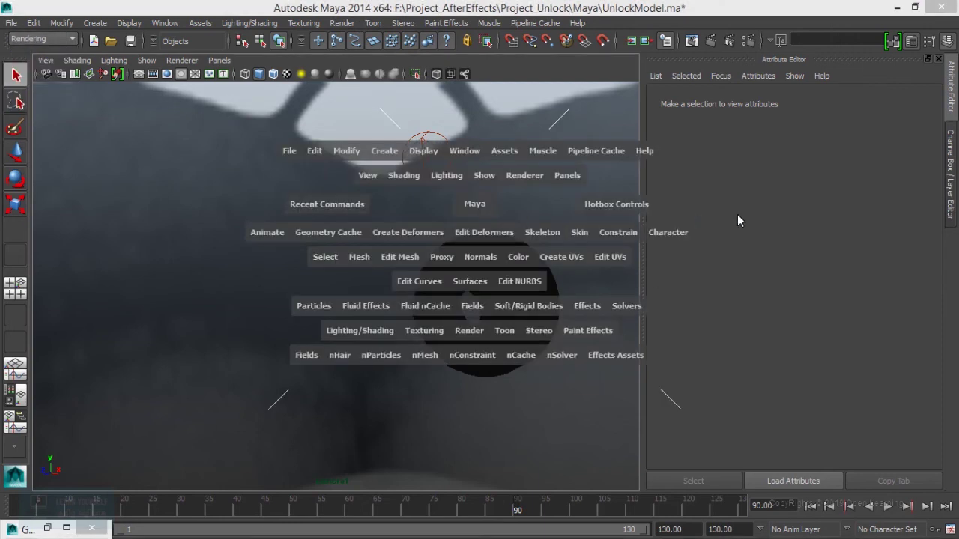
left_click_drag(743, 210, 677, 196)
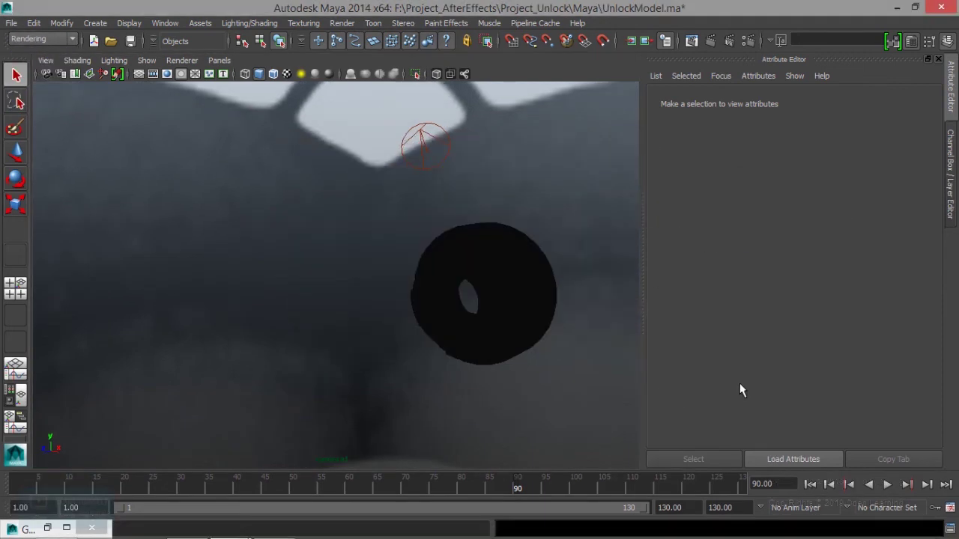